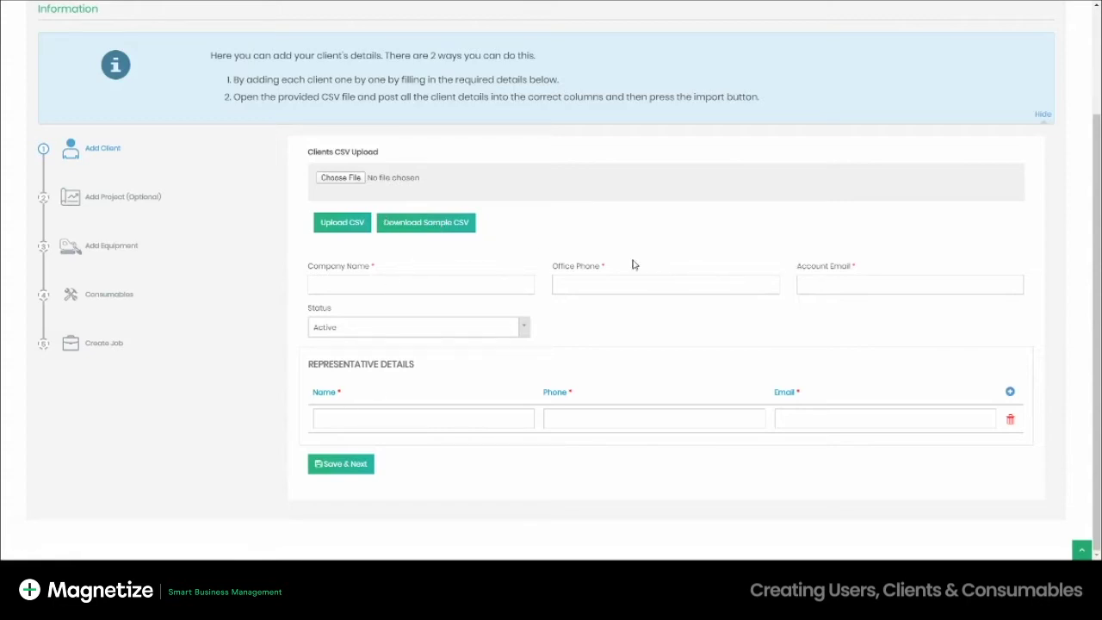
# - Enter client ABC Company with its office phone and account email, keeping status Active
pyautogui.click(369, 285)
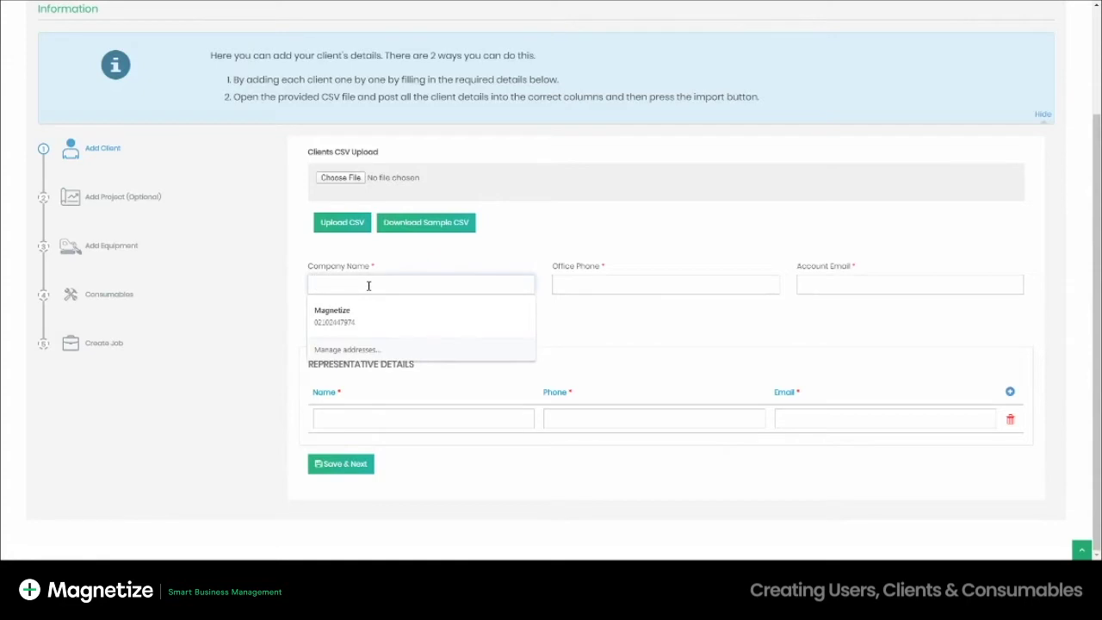
pyautogui.write('A')
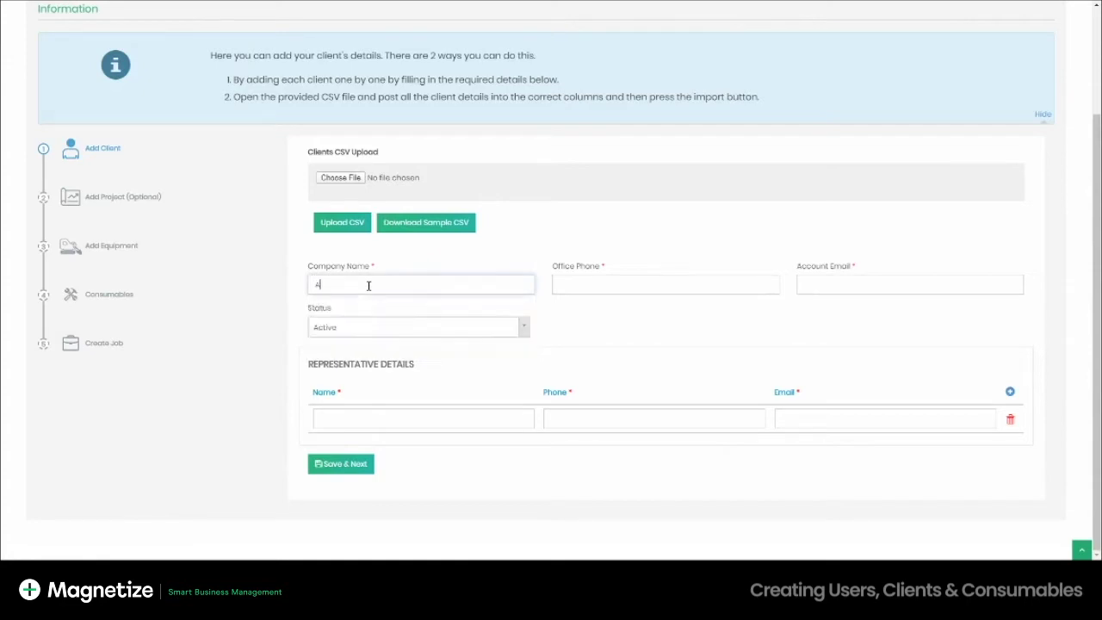
pyautogui.write('BC Company')
pyautogui.press('Tab')
pyautogui.write('0800000000')
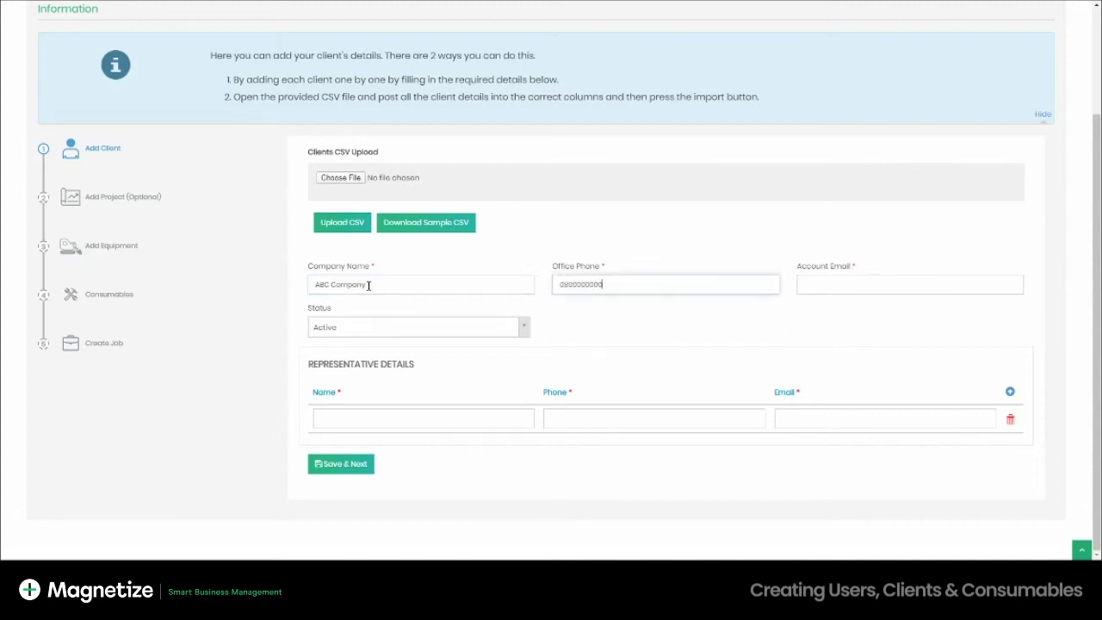
pyautogui.press('Tab')
pyautogui.click(416, 329)
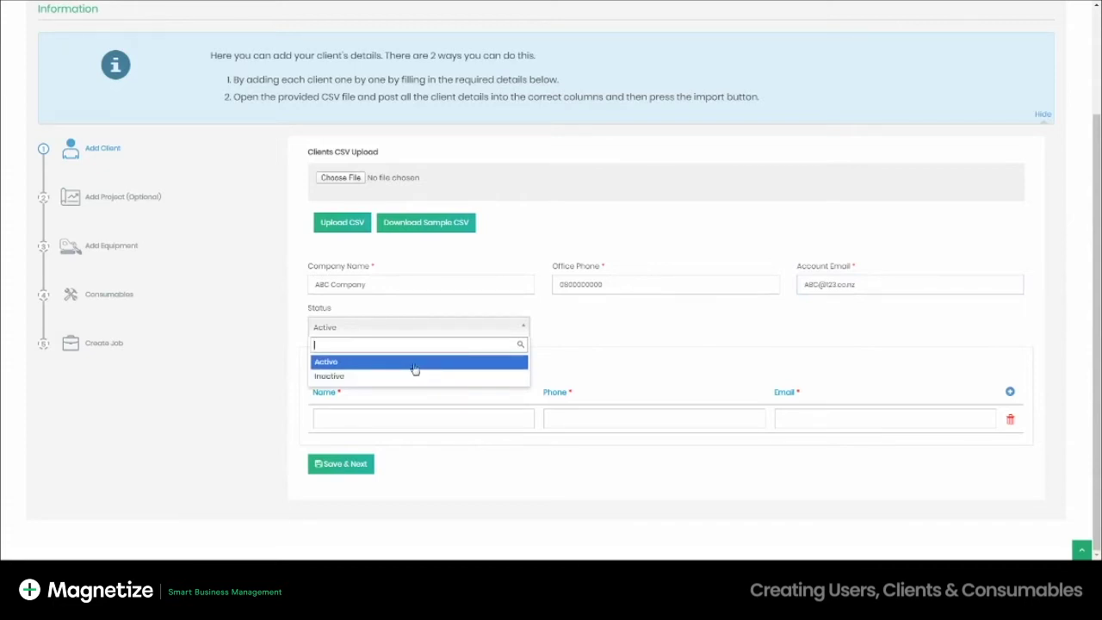
pyautogui.click(416, 366)
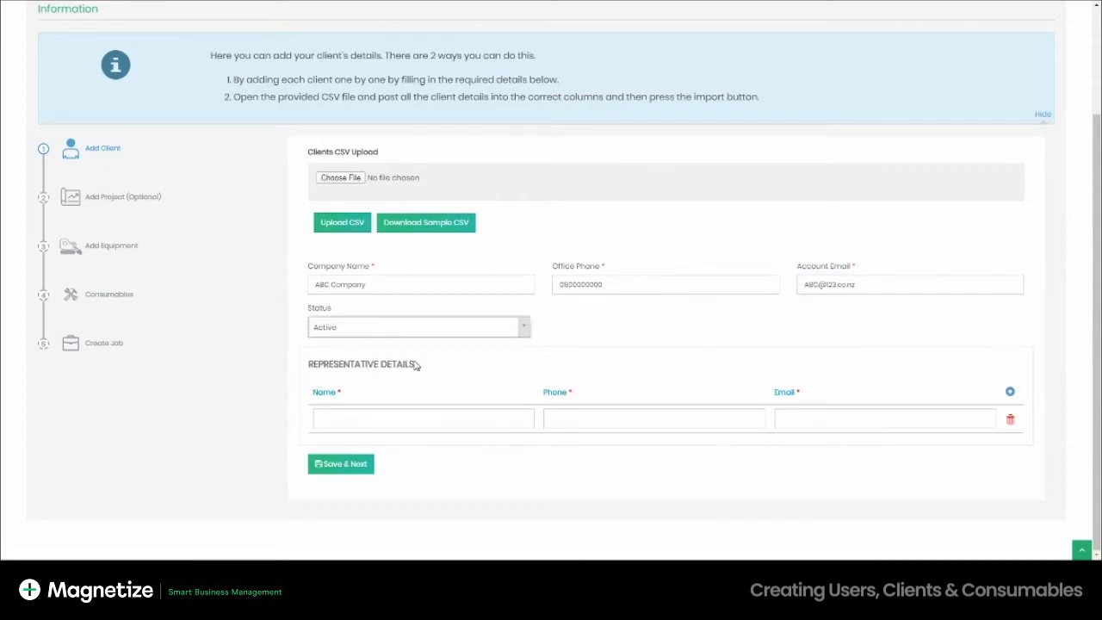
# - Fill in the representative's name, phone number and e-mail, then save the client
pyautogui.click(392, 417)
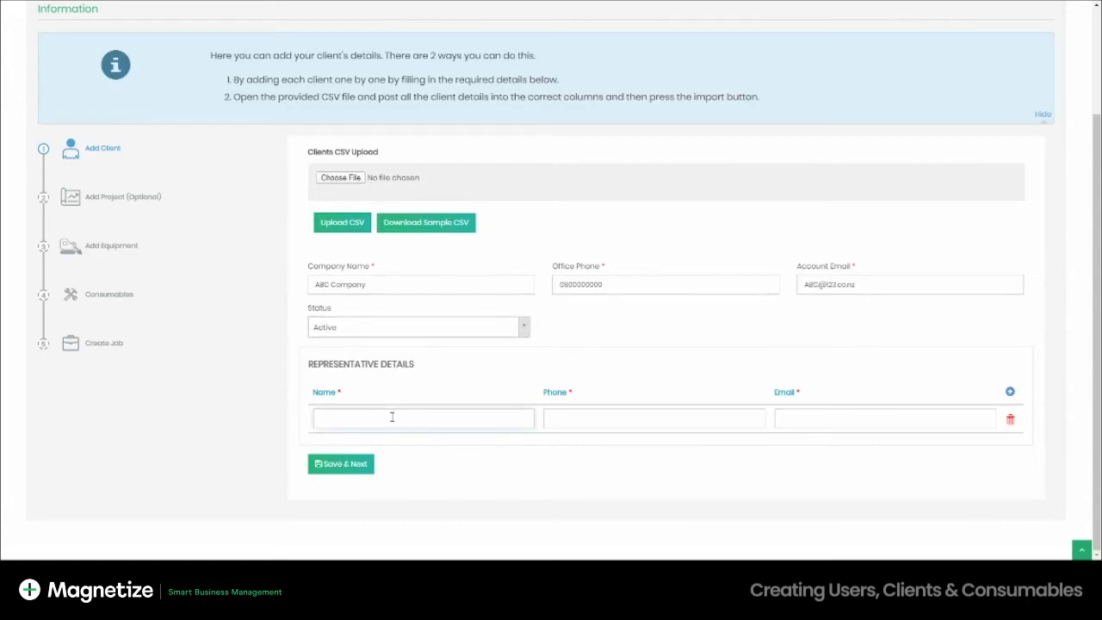
pyautogui.press('Tab')
pyautogui.write('020000000')
pyautogui.press('Tab')
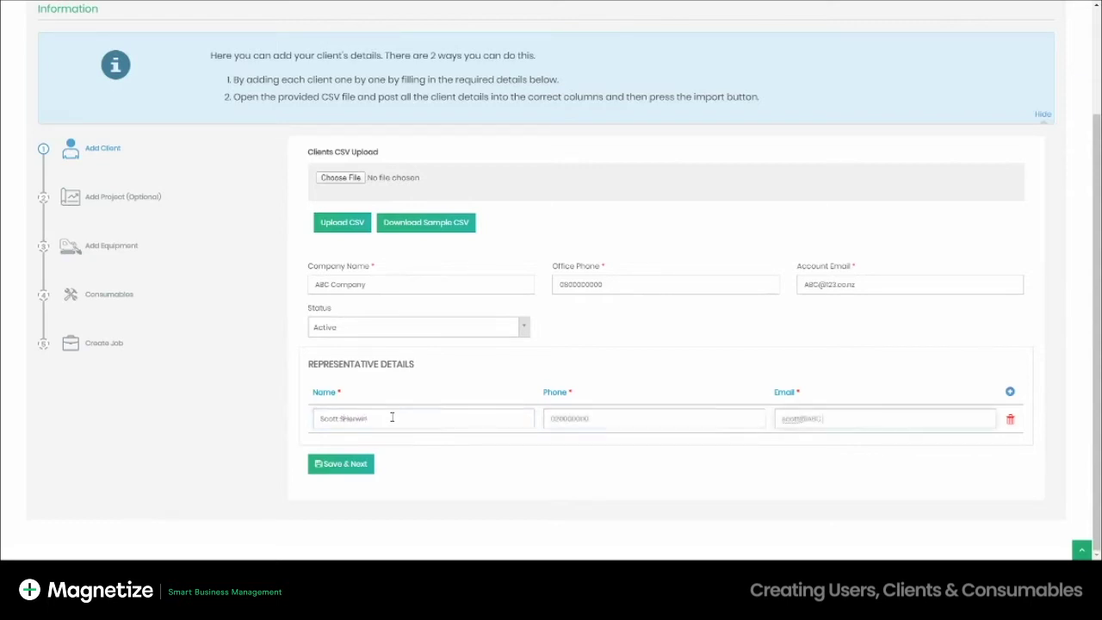
pyautogui.click(359, 464)
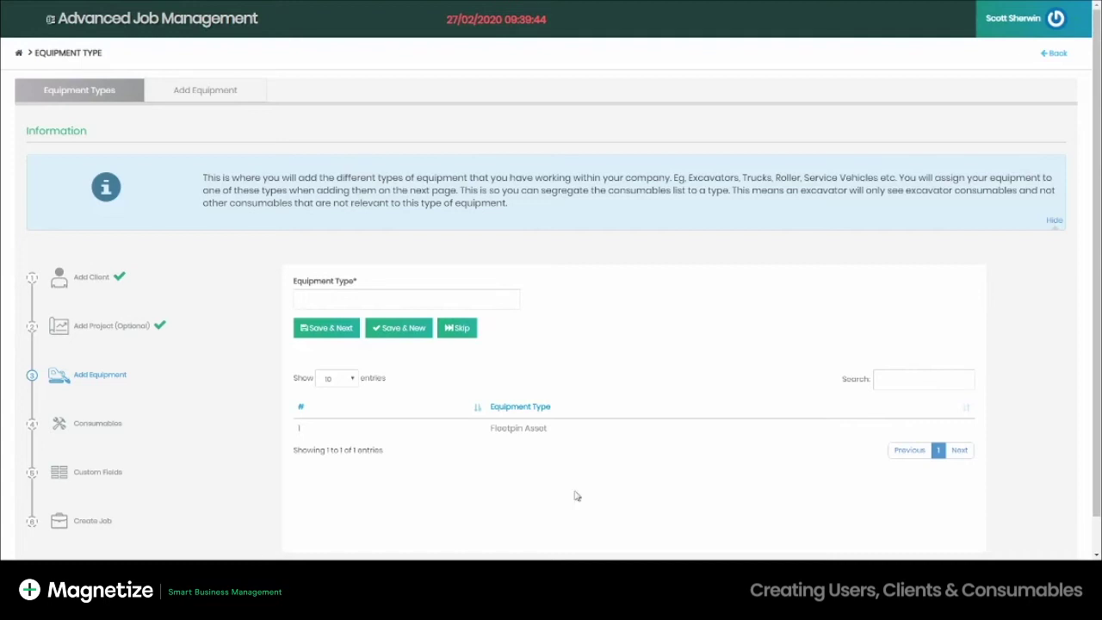
# - Select the Equipment Type name field to begin adding a new type
pyautogui.click(490, 305)
# - Enter 'Excavators' in the Equipment Type field and save it with Save & Next
pyautogui.write('Excavators')
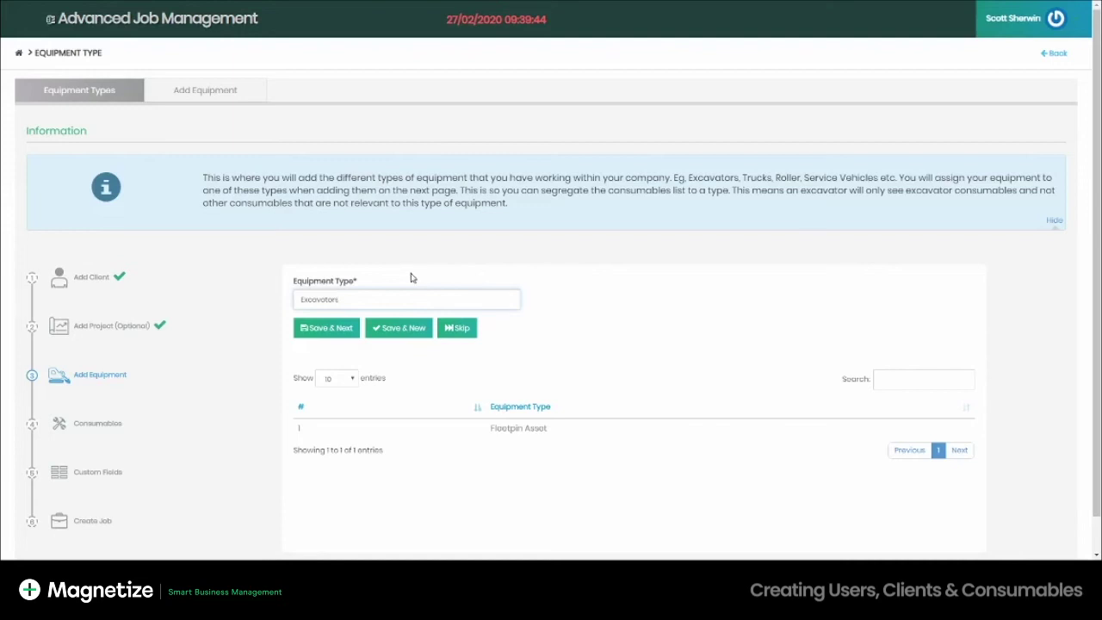
pyautogui.click(325, 332)
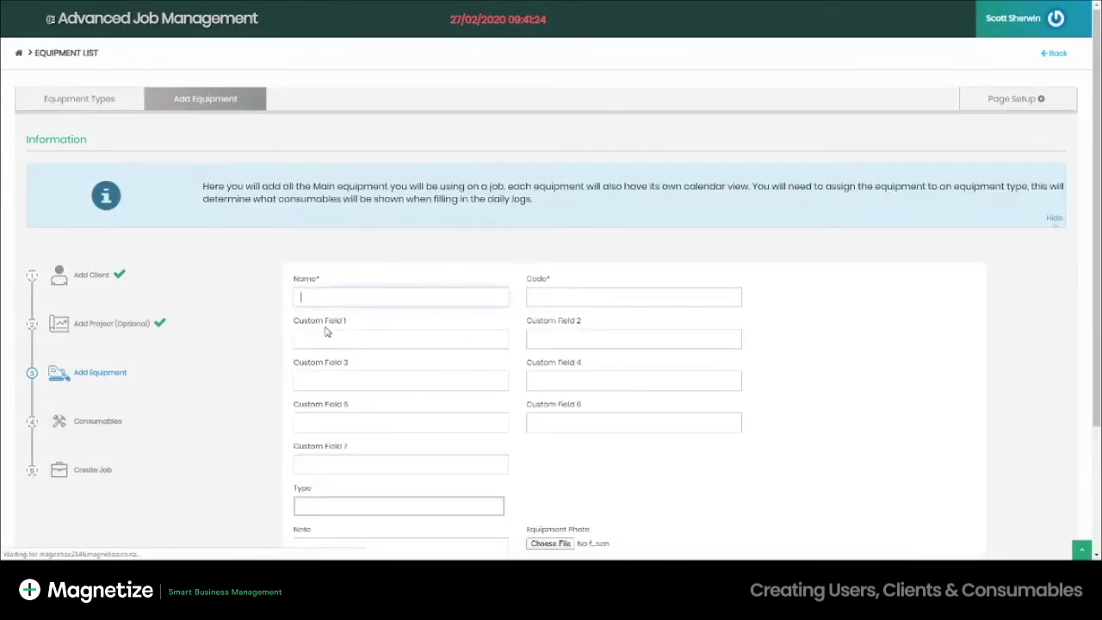
# - Create equipment CAT 308 with code C308, type Excavators and status Live, and save it
pyautogui.scroll(-1, 880, 317)
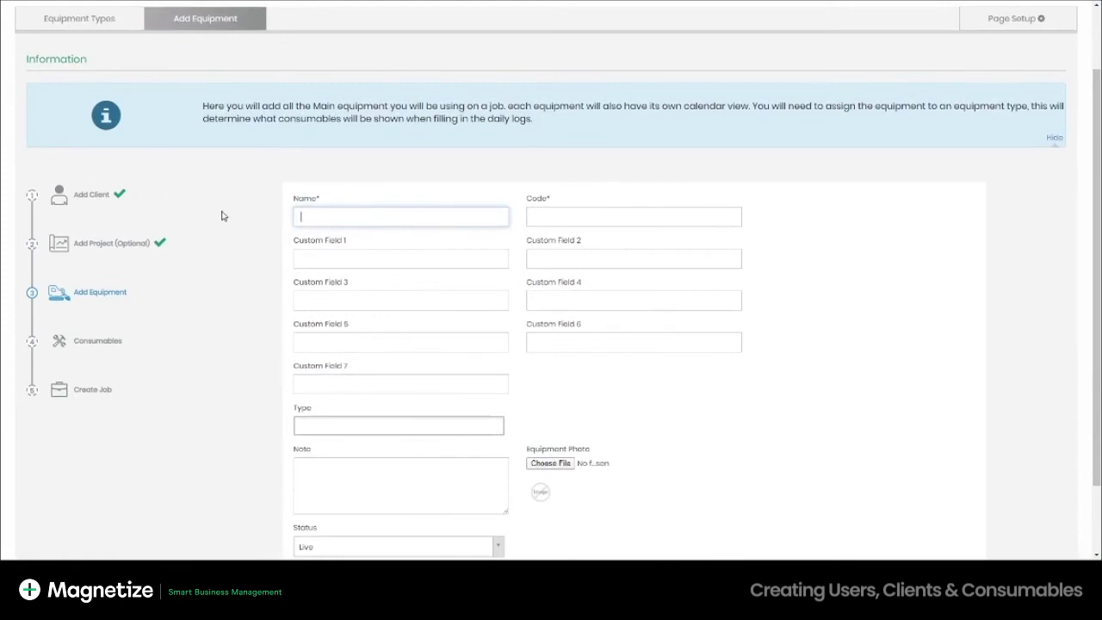
pyautogui.write('CAT 308')
pyautogui.click(607, 217)
pyautogui.write('C308')
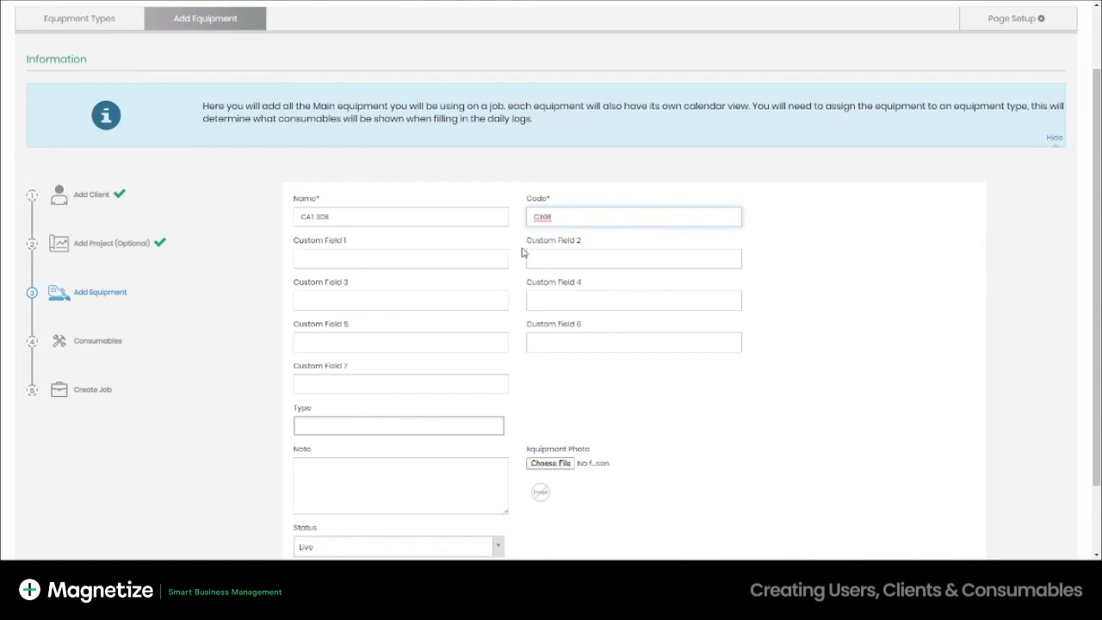
pyautogui.scroll(-2, 534, 379)
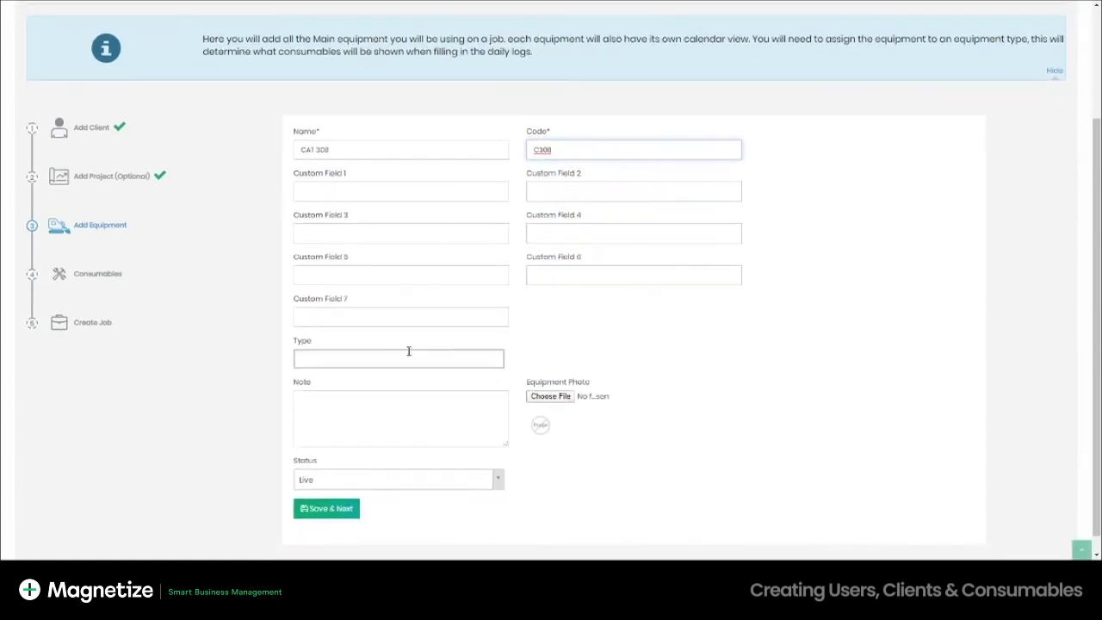
pyautogui.click(356, 360)
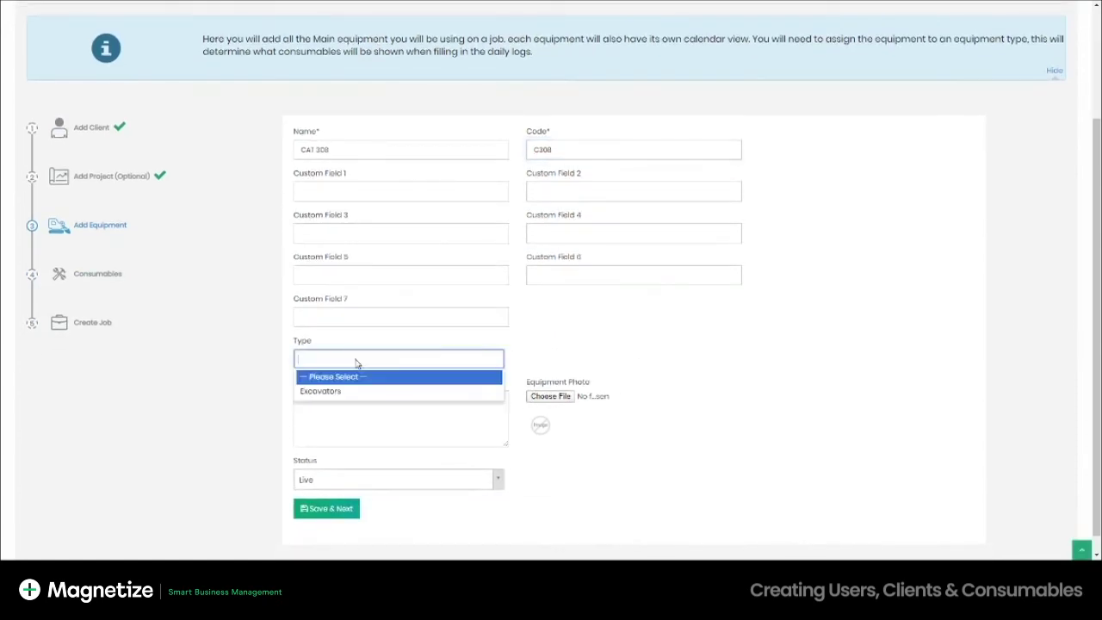
pyautogui.click(323, 392)
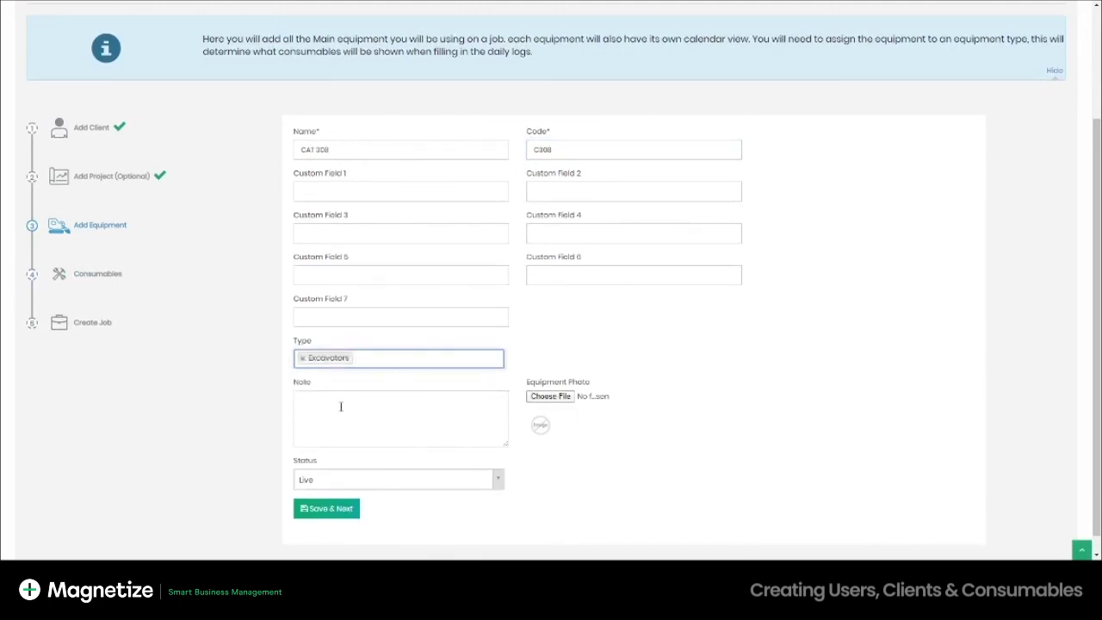
pyautogui.click(374, 487)
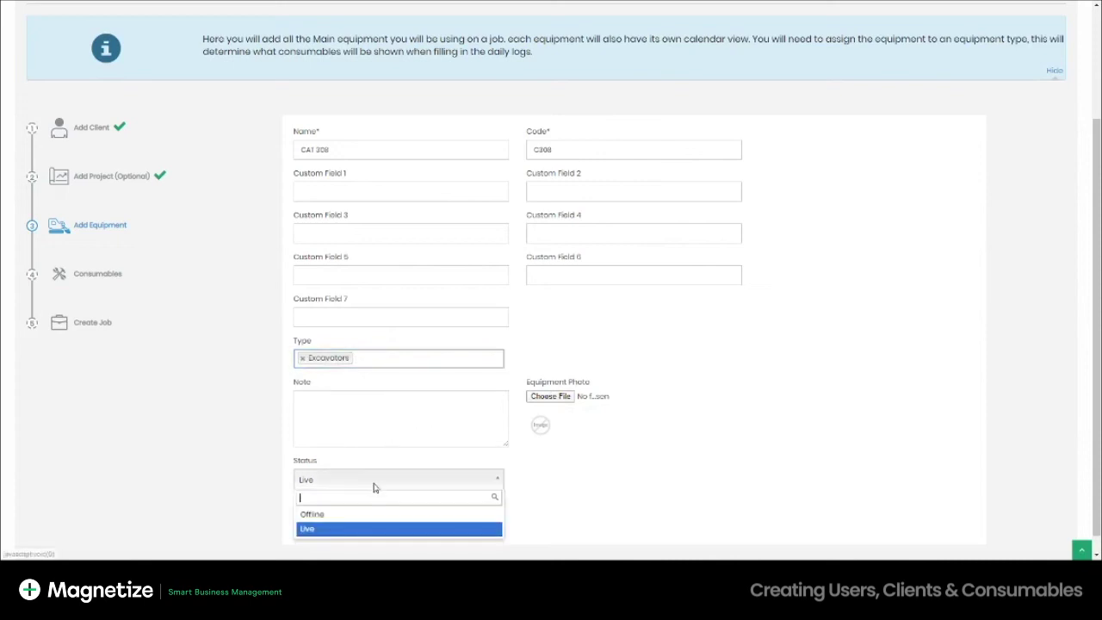
pyautogui.click(335, 535)
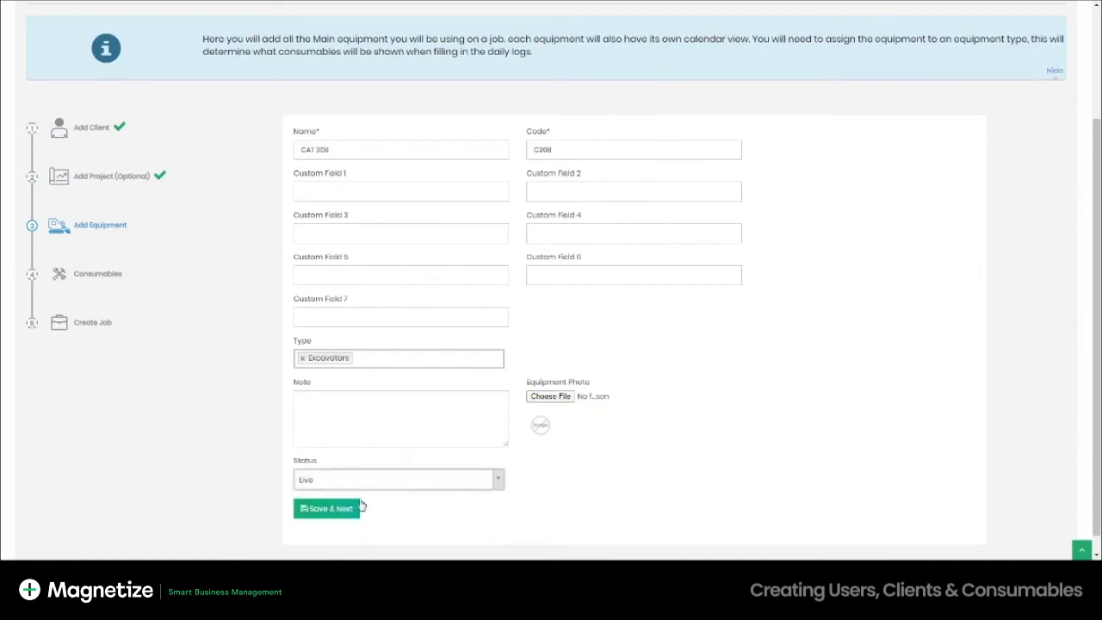
pyautogui.click(327, 512)
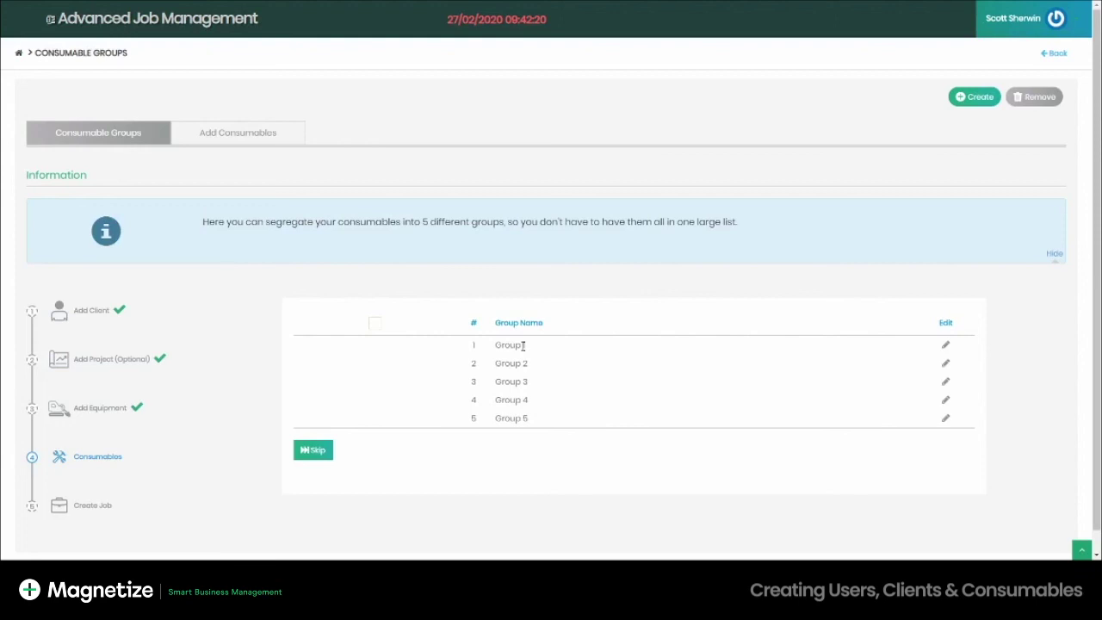
# - Add consumable 'CAS308 hours rate' with unit hour, cost 120, price 180, applied to Excavators
pyautogui.click(314, 453)
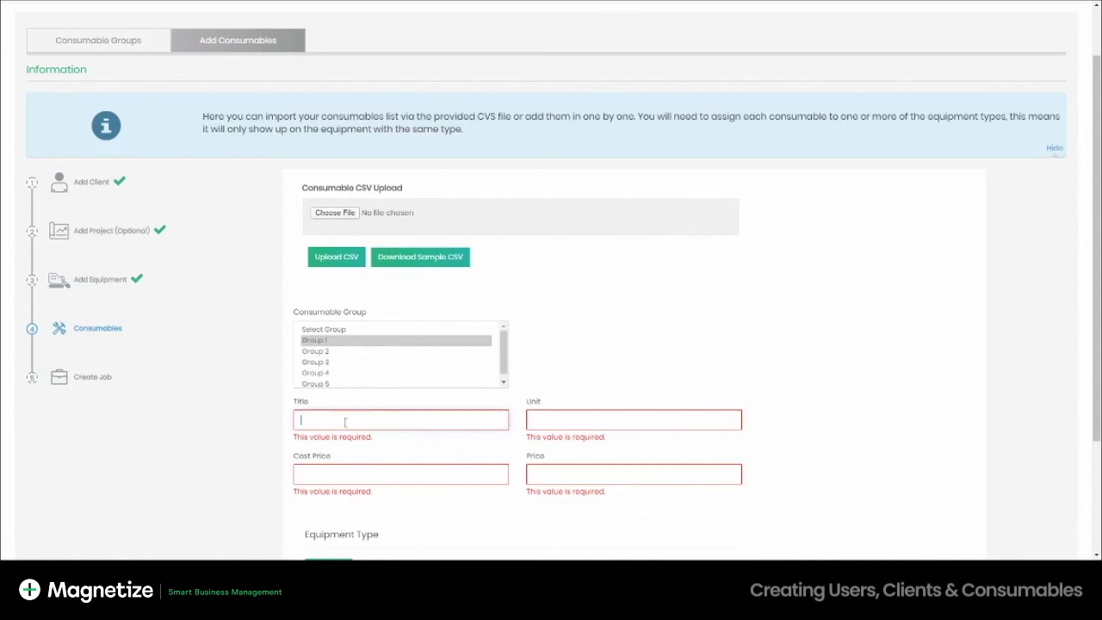
pyautogui.write('CAS308 hours')
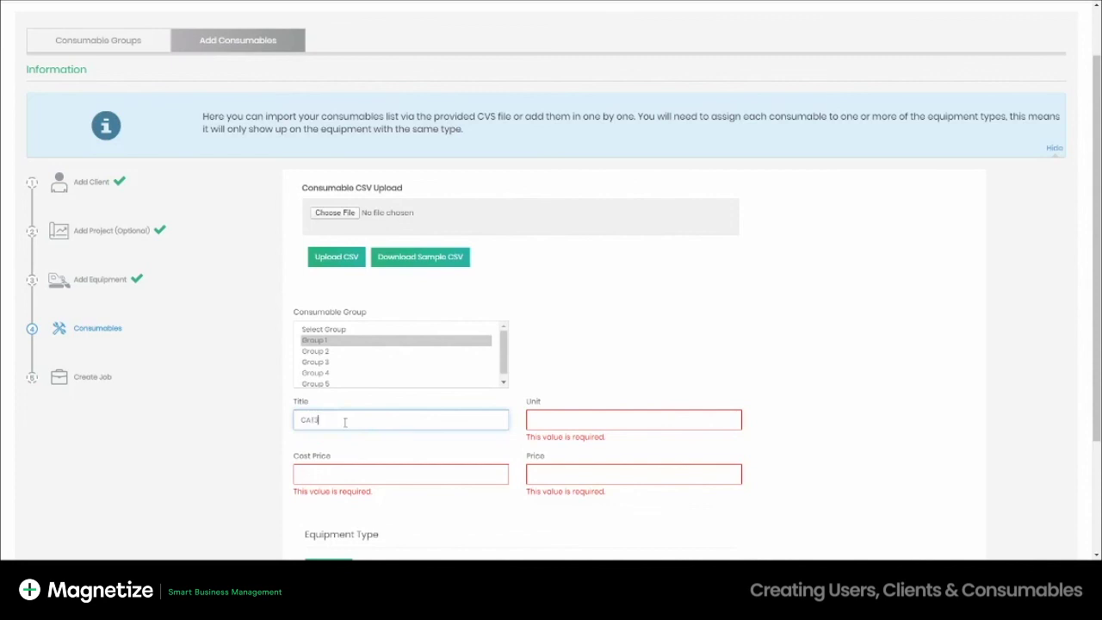
pyautogui.write(' rate')
pyautogui.press('Tab')
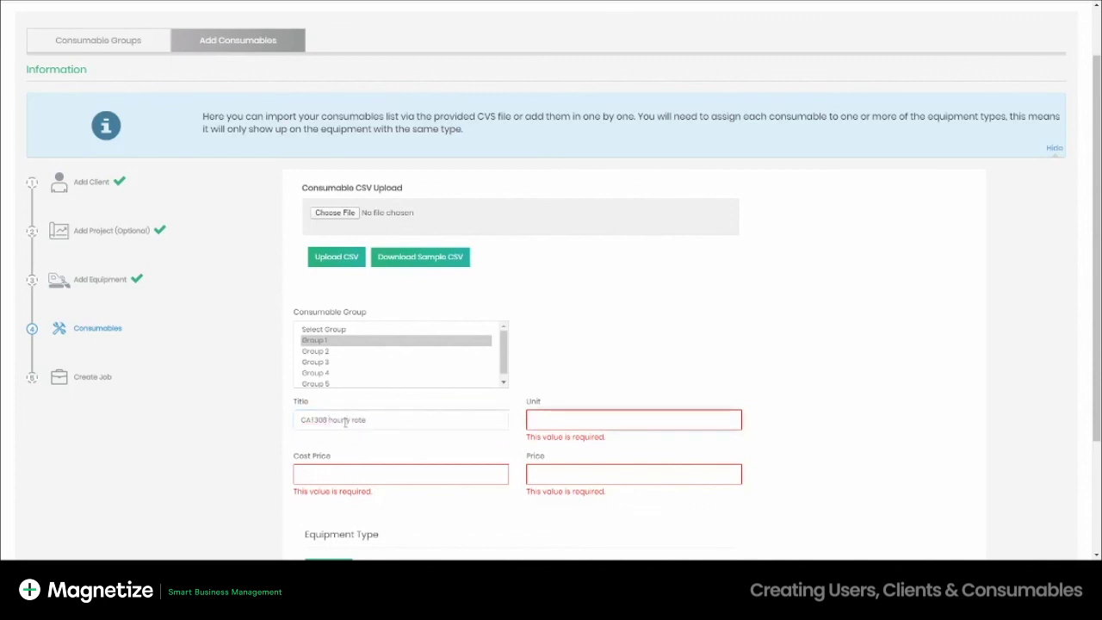
pyautogui.write('hour')
pyautogui.press('Tab')
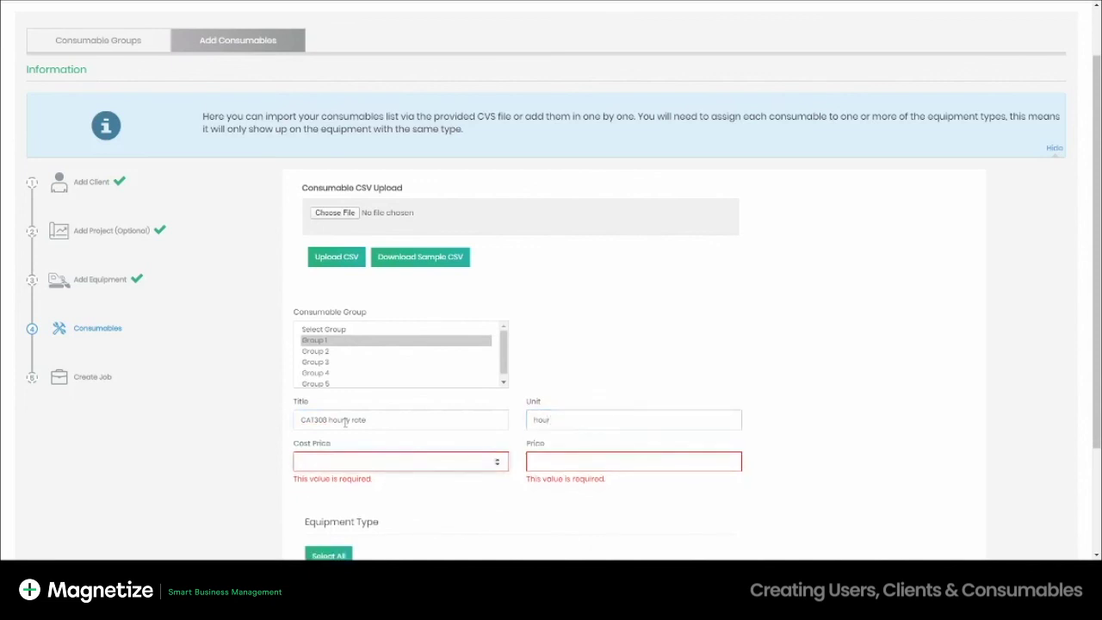
pyautogui.write('120')
pyautogui.press('Tab')
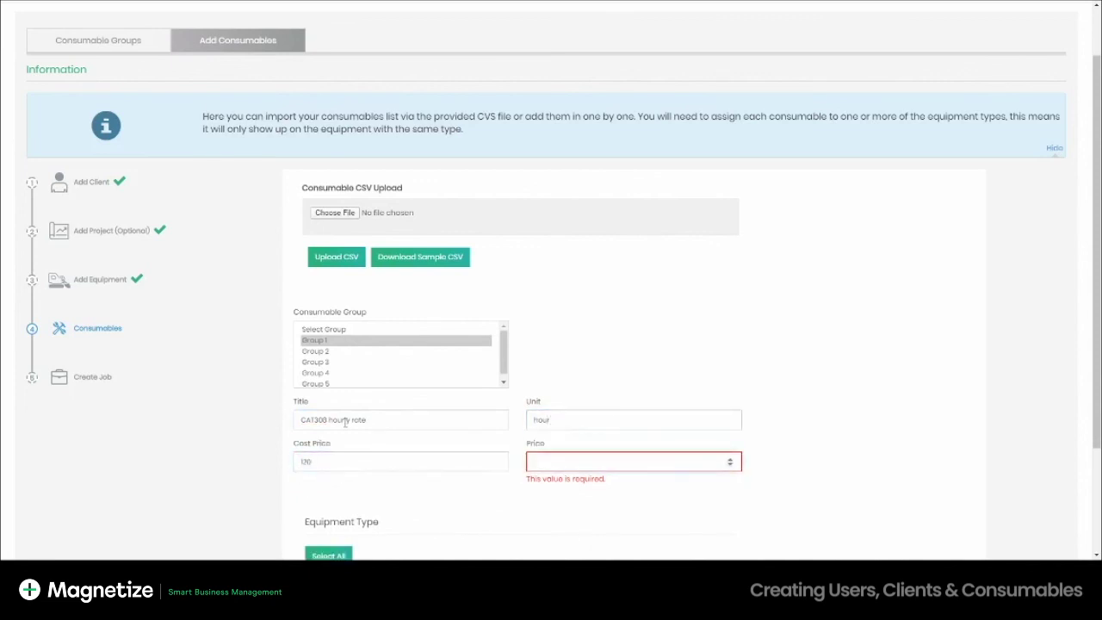
pyautogui.write('180')
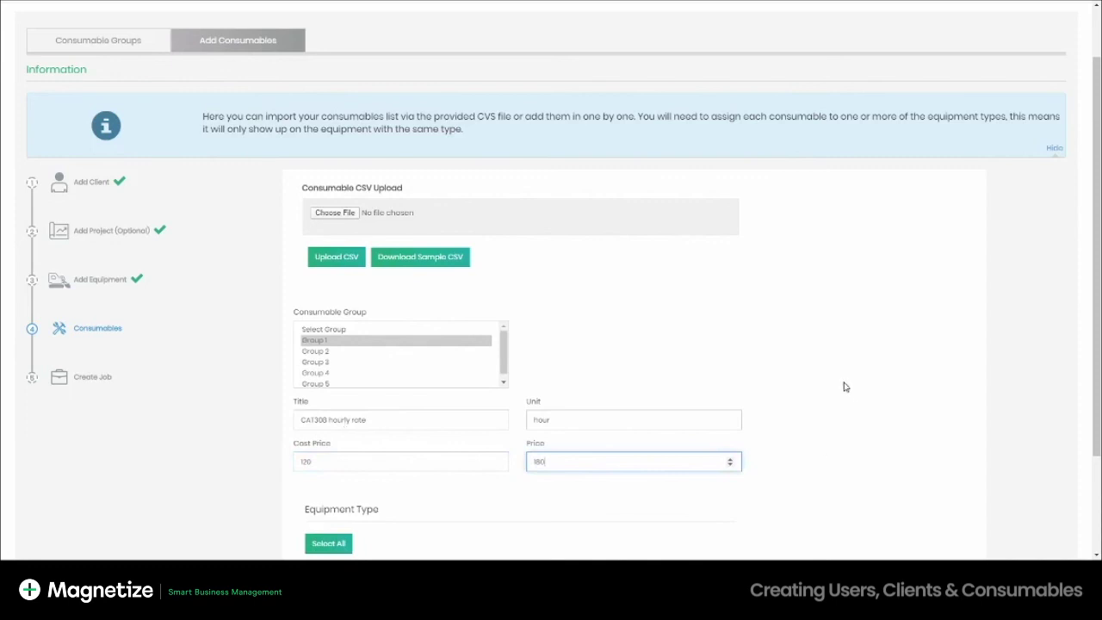
pyautogui.scroll(-3, 408, 482)
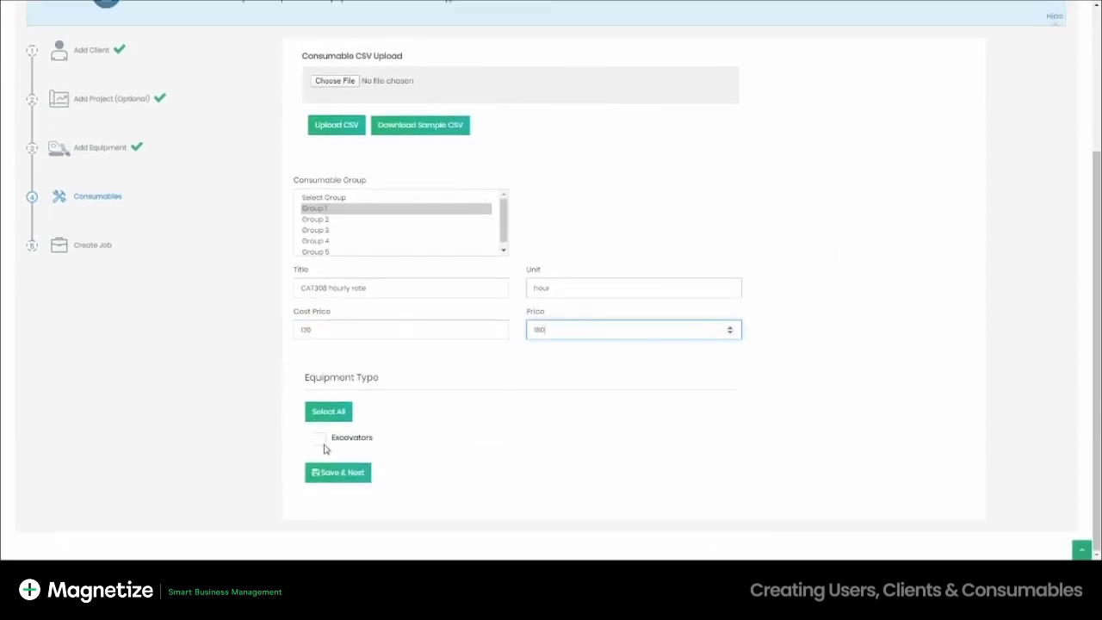
pyautogui.click(319, 440)
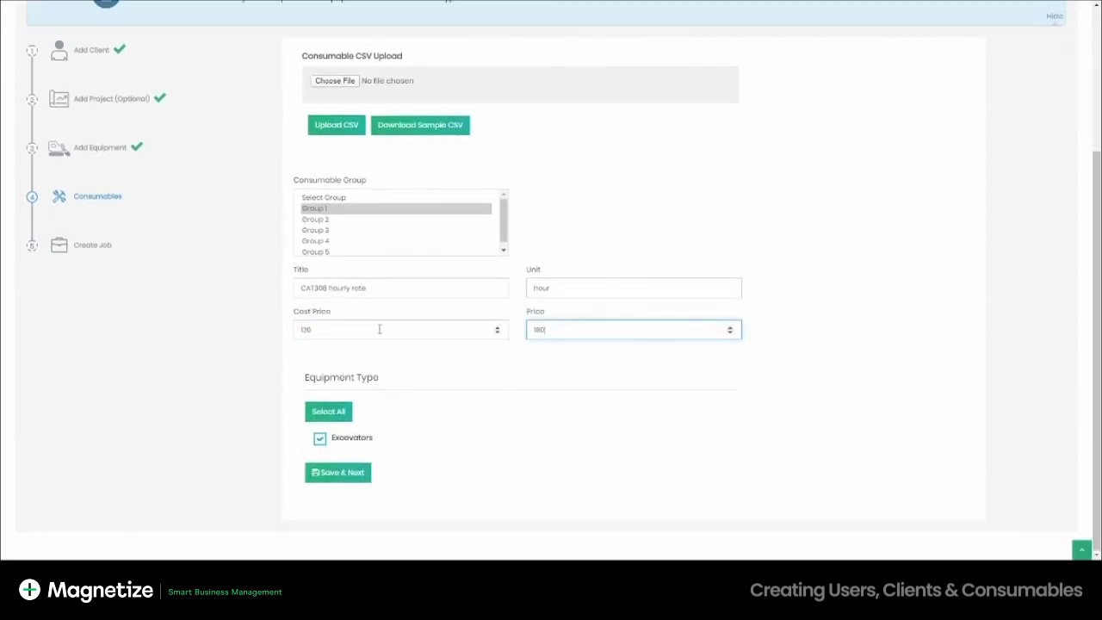